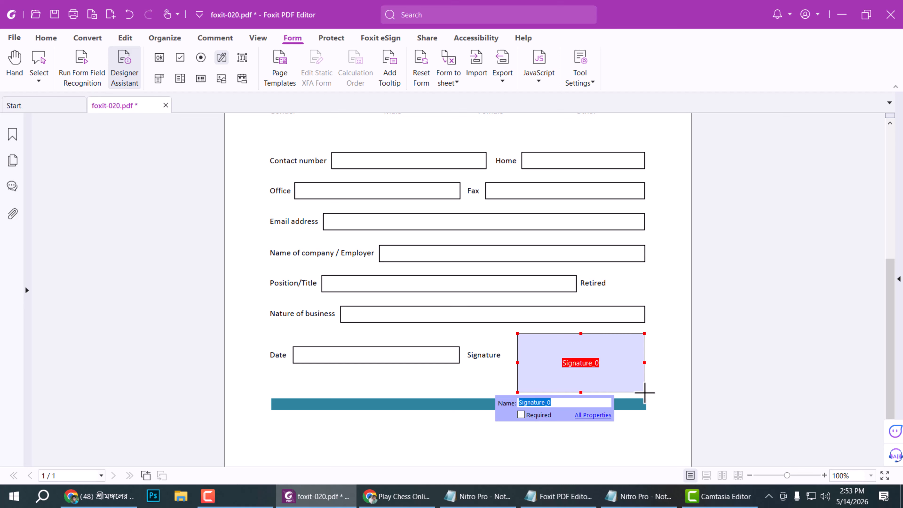
Step: In the signature field's properties, set the border color to purple and the border thickness to Medium
{"action": "right_click", "coordinate": [601, 349]}
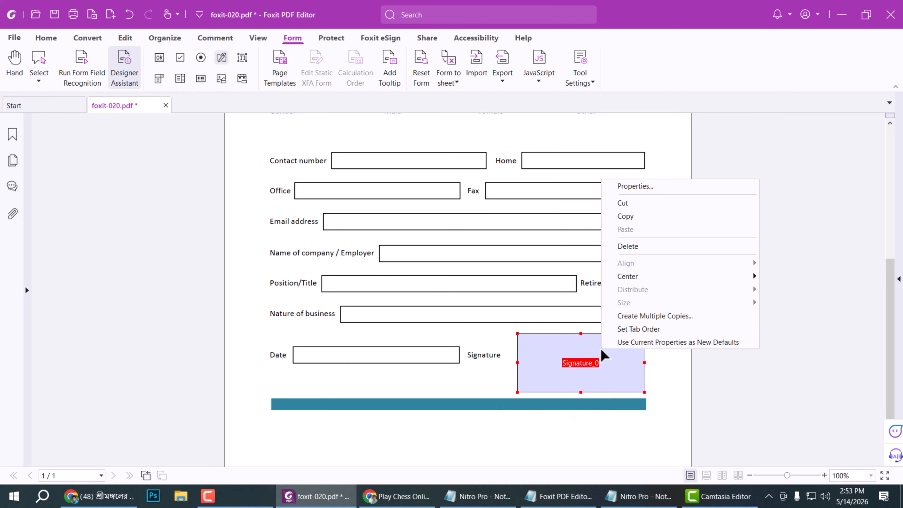
{"action": "left_click", "coordinate": [622, 193]}
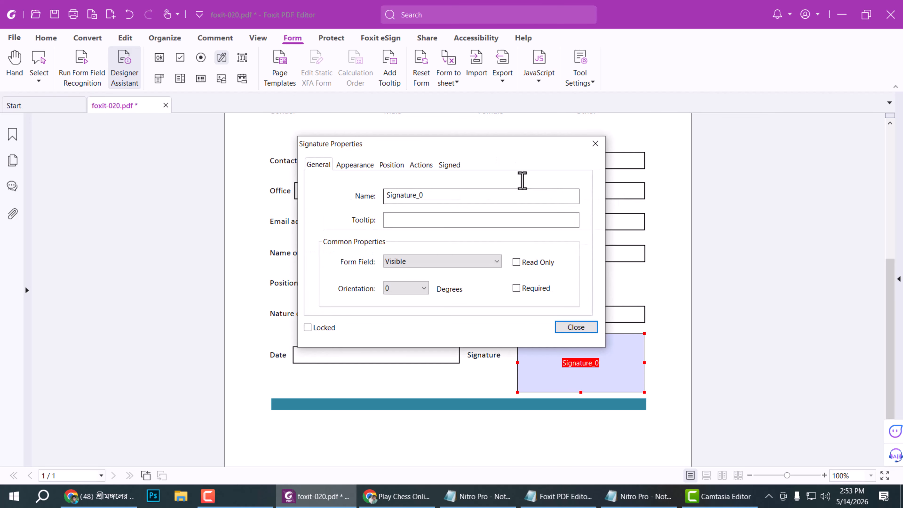
{"action": "left_click_drag", "start_coordinate": [424, 143], "coordinate": [259, 119]}
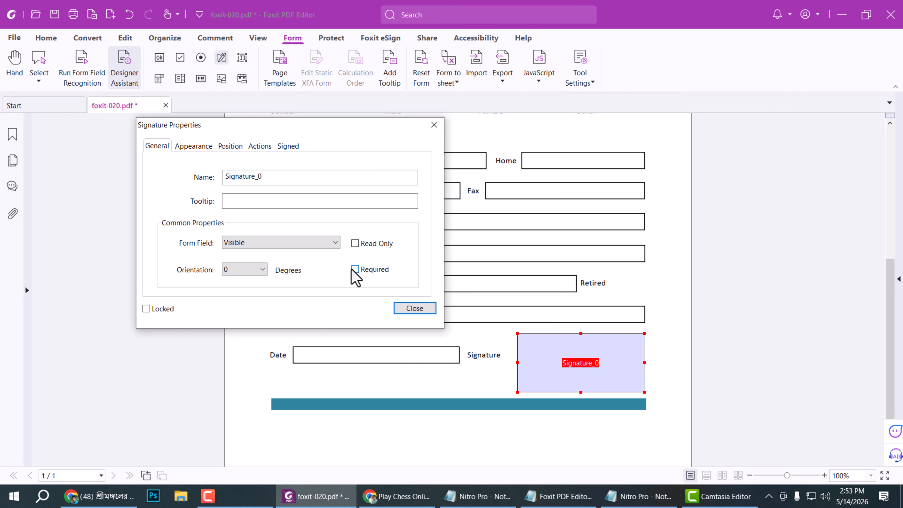
{"action": "left_click", "coordinate": [192, 148]}
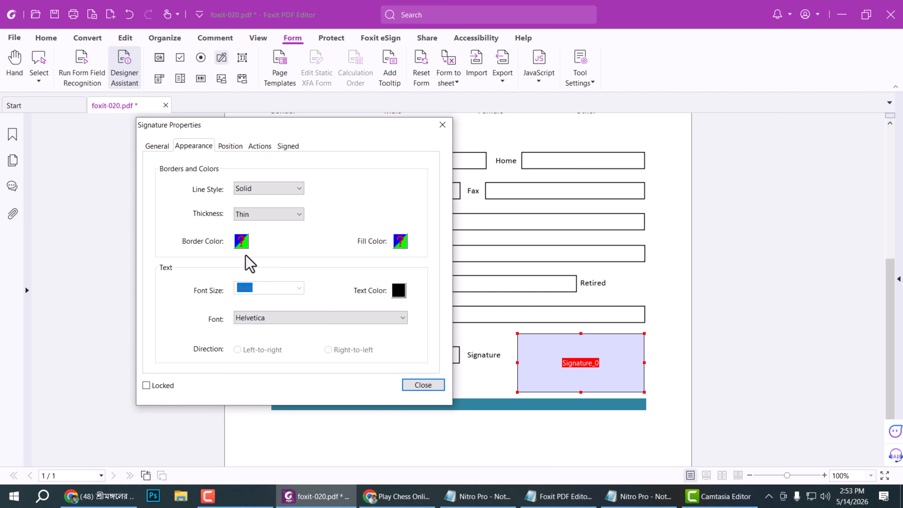
{"action": "left_click", "coordinate": [242, 244]}
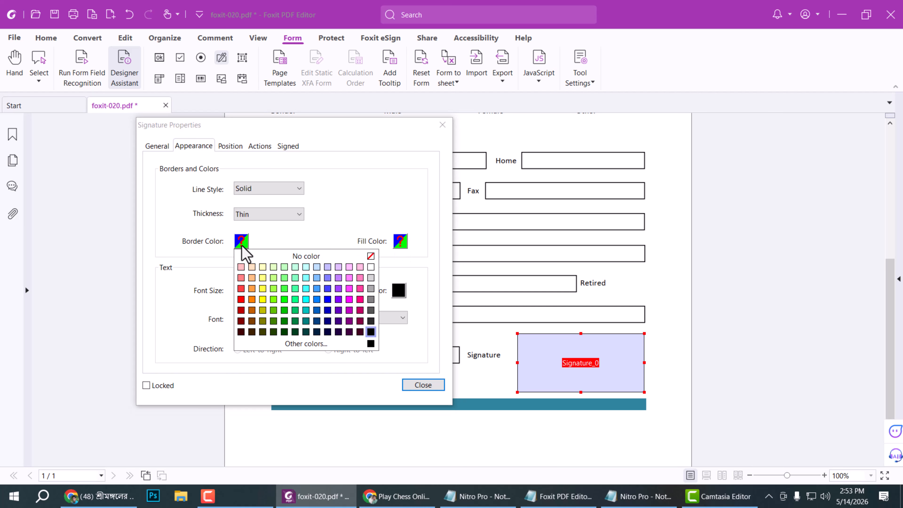
{"action": "left_click", "coordinate": [338, 289]}
{"action": "left_click", "coordinate": [284, 214]}
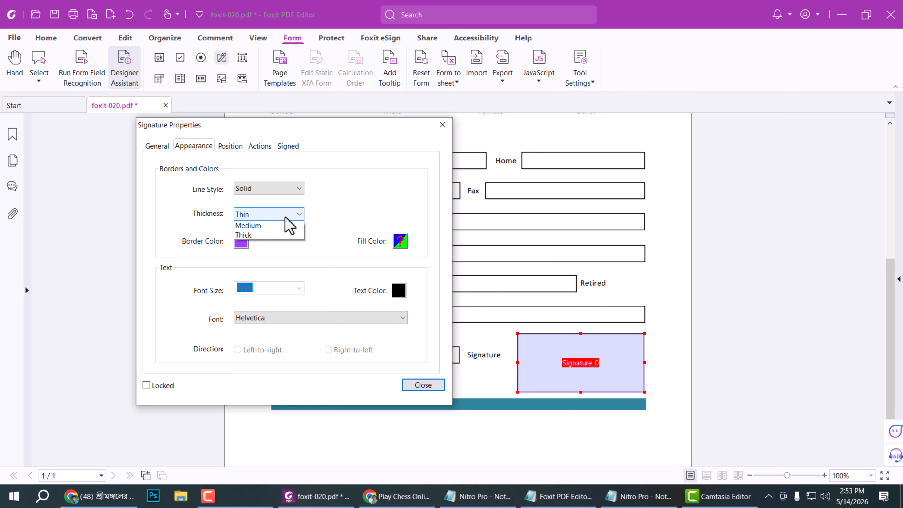
{"action": "left_click", "coordinate": [277, 235]}
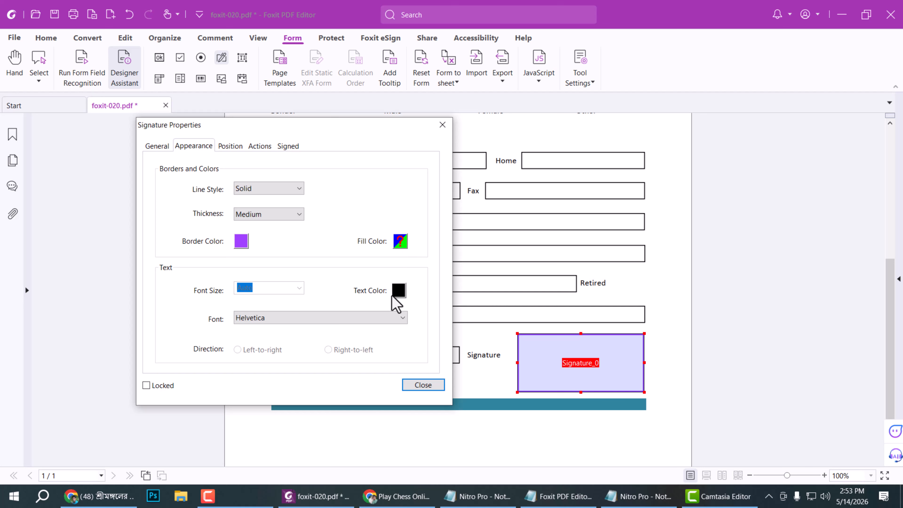
Step: Set the signature field's text color to red and close its properties
{"action": "left_click", "coordinate": [399, 291]}
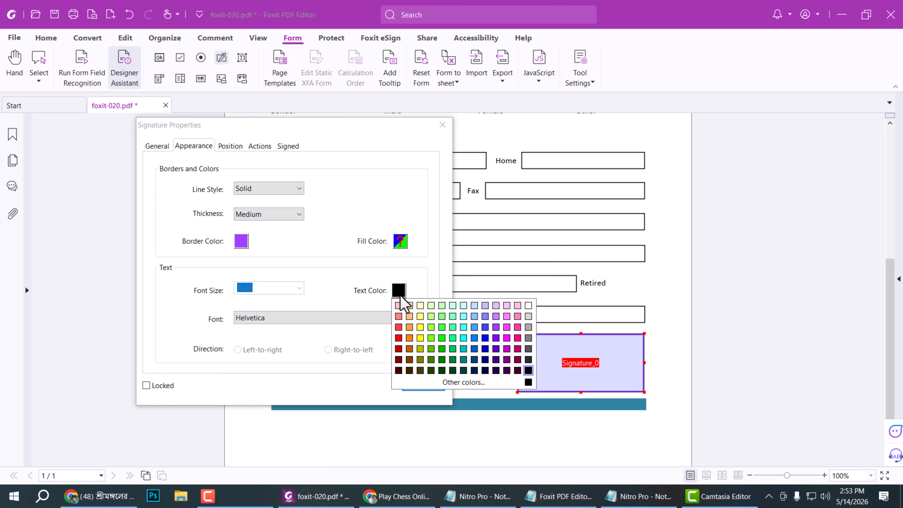
{"action": "left_click", "coordinate": [400, 338]}
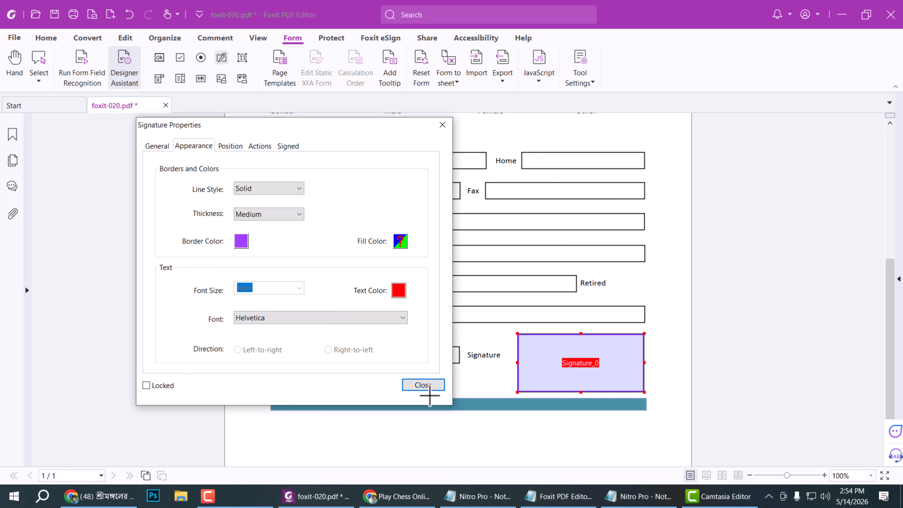
{"action": "left_click", "coordinate": [427, 387]}
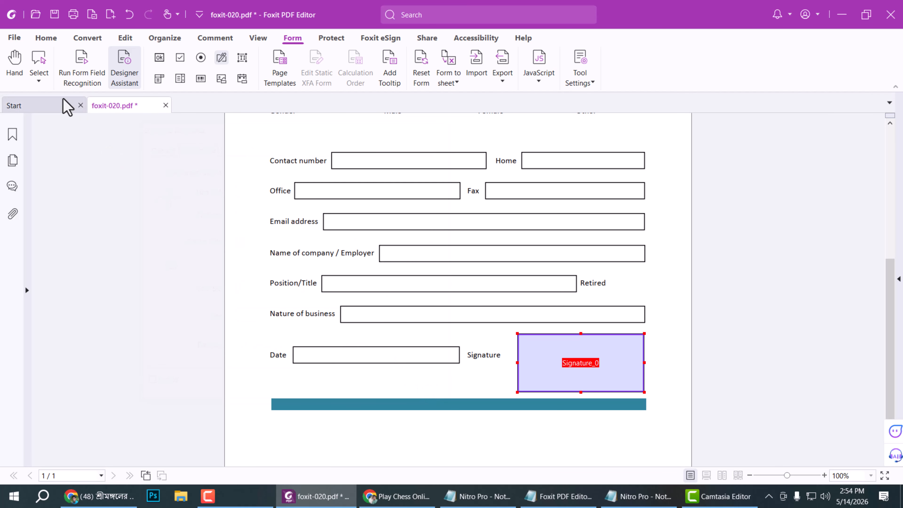
Step: Start signing the signature field with a new self-signed digital ID stored as a New PKCS#12 digital ID file
{"action": "left_click", "coordinate": [14, 73]}
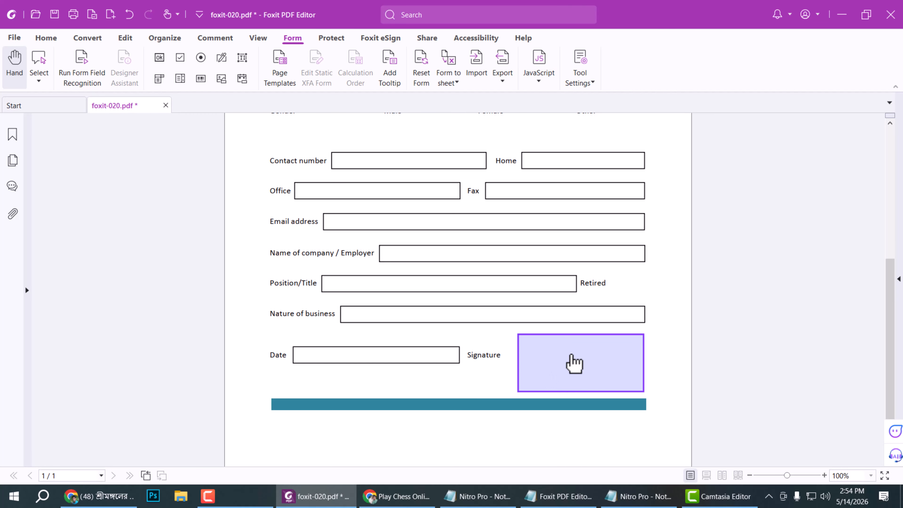
{"action": "left_click", "coordinate": [577, 365]}
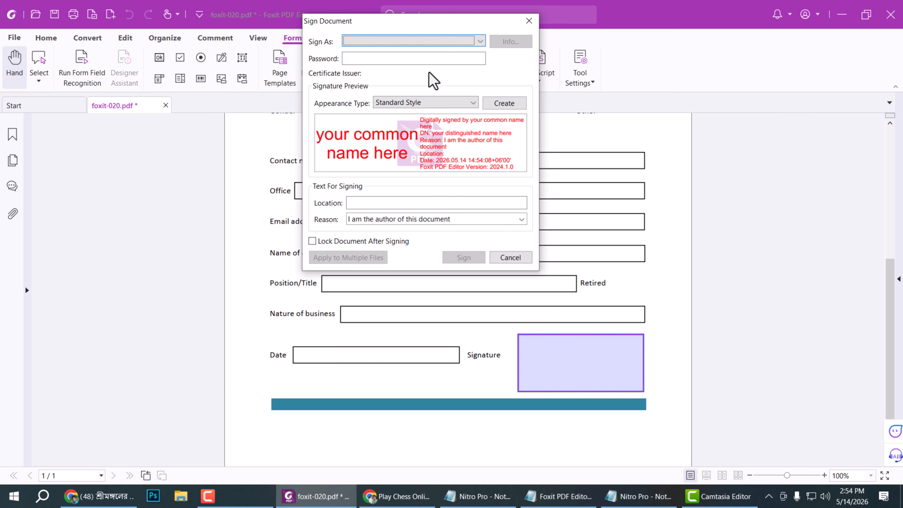
{"action": "left_click_drag", "start_coordinate": [396, 23], "coordinate": [350, 91]}
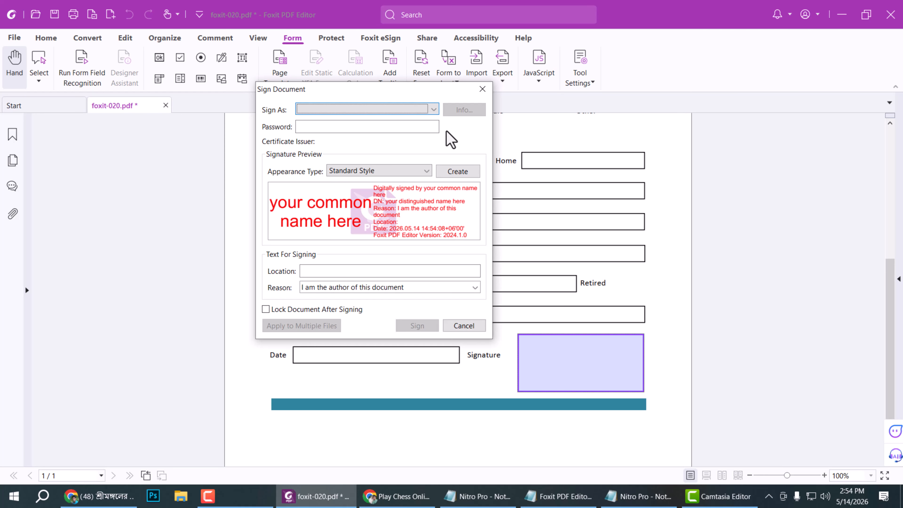
{"action": "left_click", "coordinate": [434, 110]}
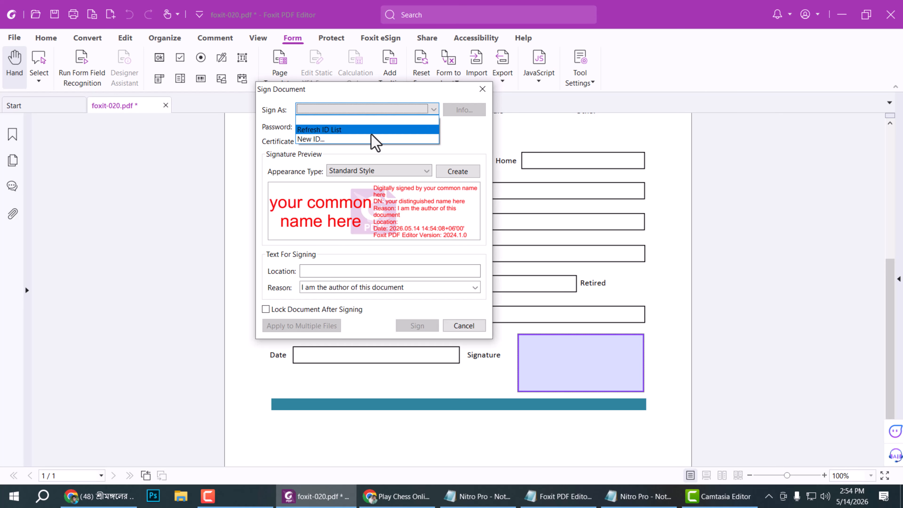
{"action": "left_click", "coordinate": [316, 142]}
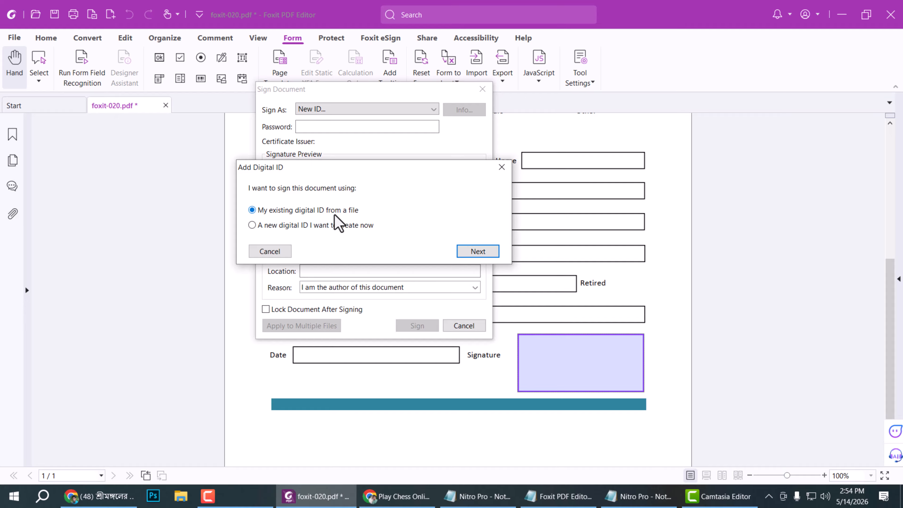
{"action": "left_click", "coordinate": [252, 225]}
{"action": "left_click", "coordinate": [478, 252]}
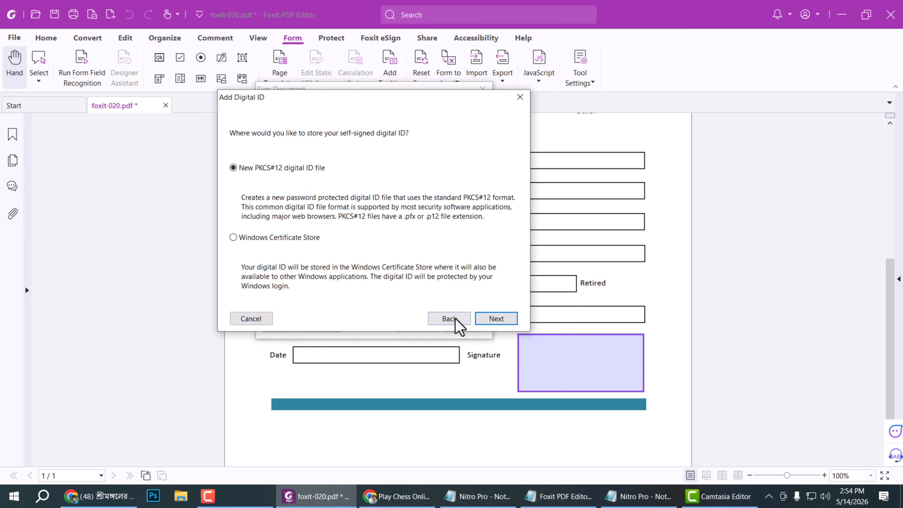
{"action": "left_click", "coordinate": [499, 321]}
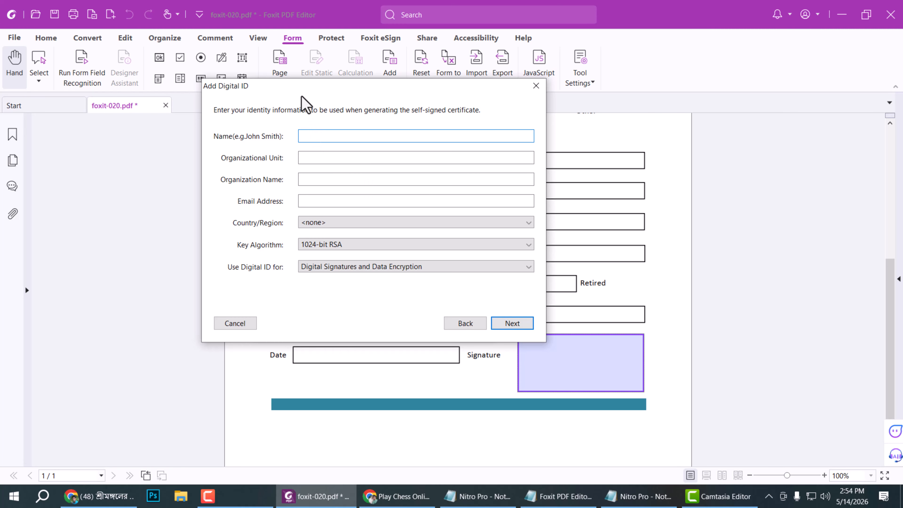
Step: Fill in the digital ID's identity details with the signer's name, organizational unit 24, the organization name and the e-mail address
{"action": "left_click_drag", "start_coordinate": [304, 93], "coordinate": [599, 127]}
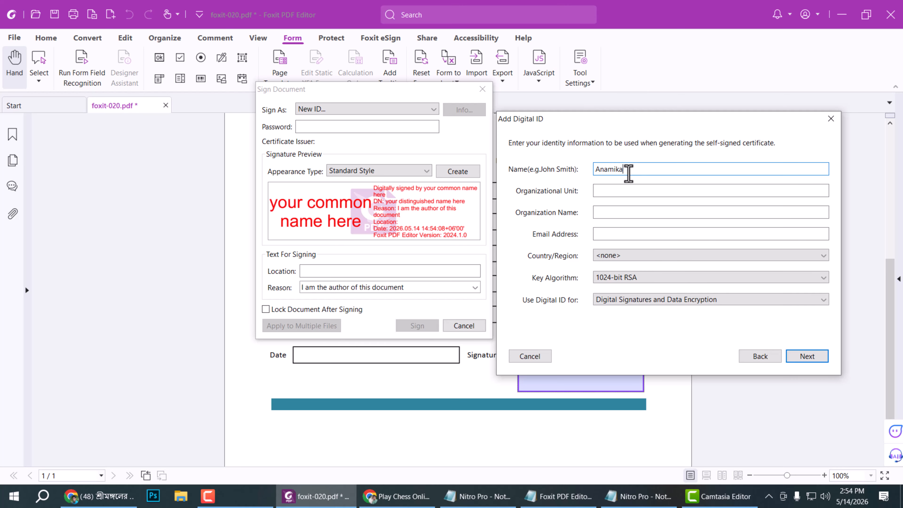
{"action": "left_click", "coordinate": [608, 192]}
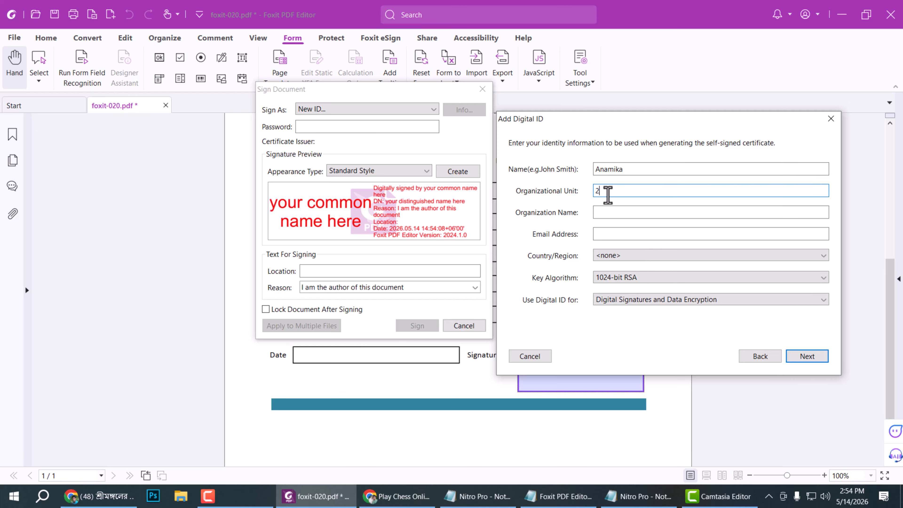
{"action": "left_click", "coordinate": [600, 215]}
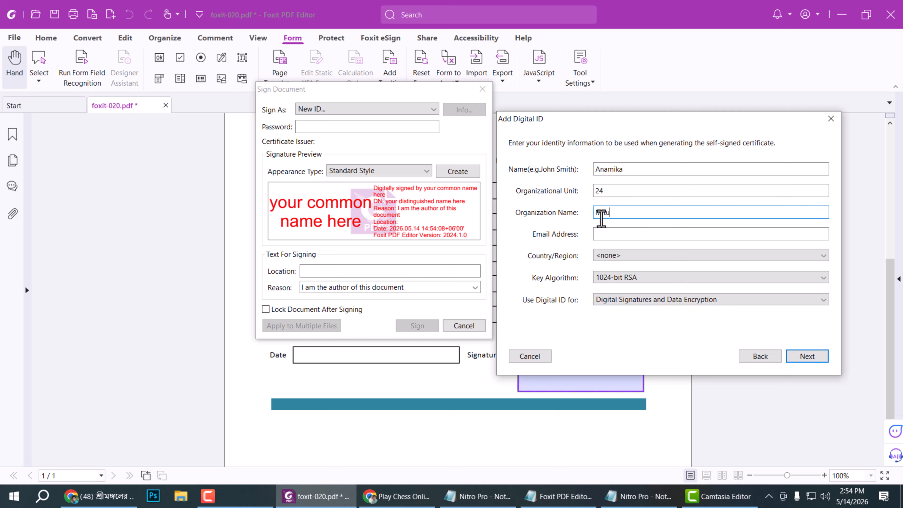
{"action": "left_click", "coordinate": [619, 237]}
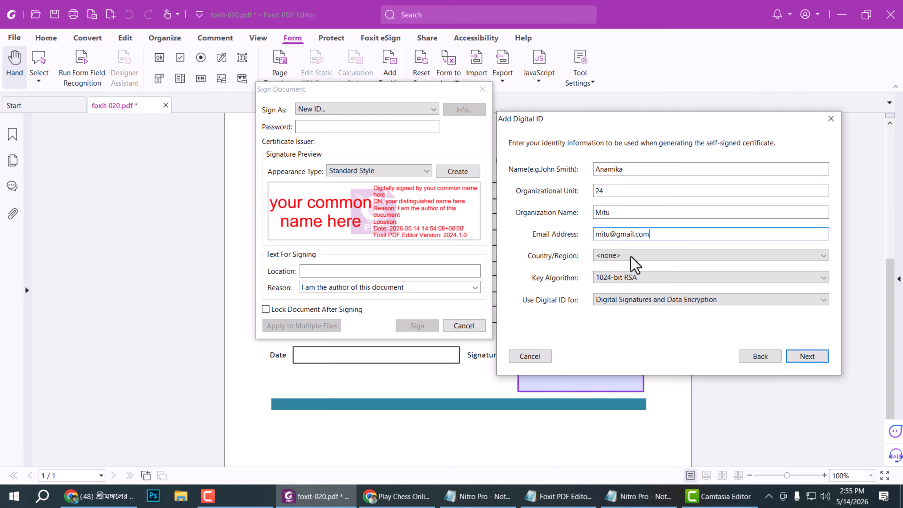
Step: Look through the available country/region options for the digital ID
{"action": "left_click", "coordinate": [651, 256]}
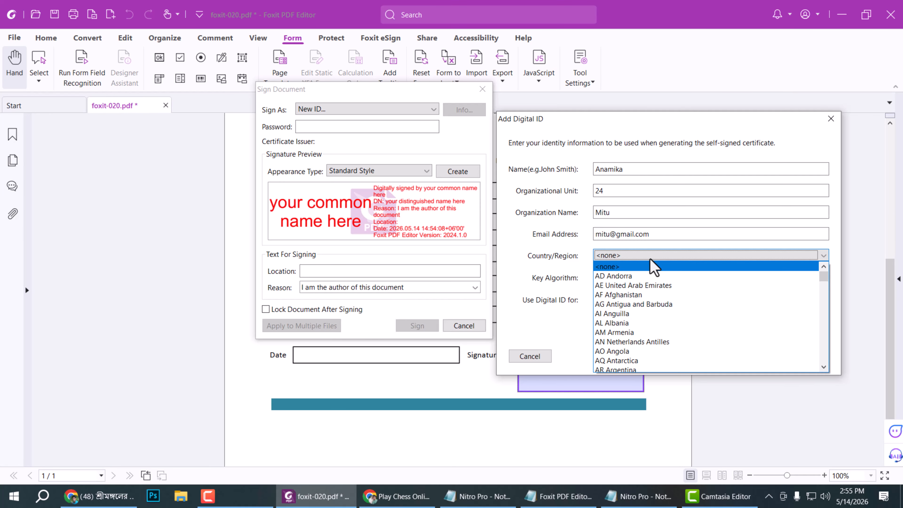
{"action": "scroll", "coordinate": [737, 308], "scroll_direction": "down", "scroll_amount": 20}
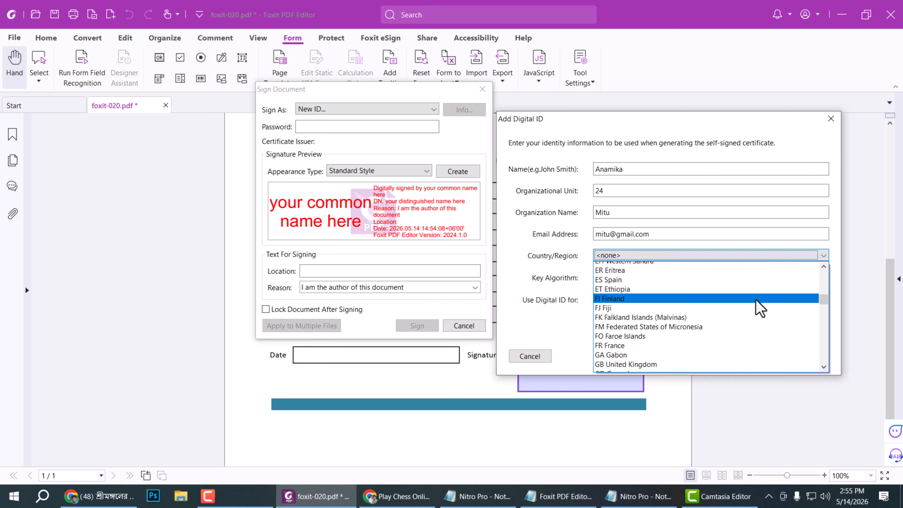
{"action": "scroll", "coordinate": [756, 301], "scroll_direction": "down", "scroll_amount": 18}
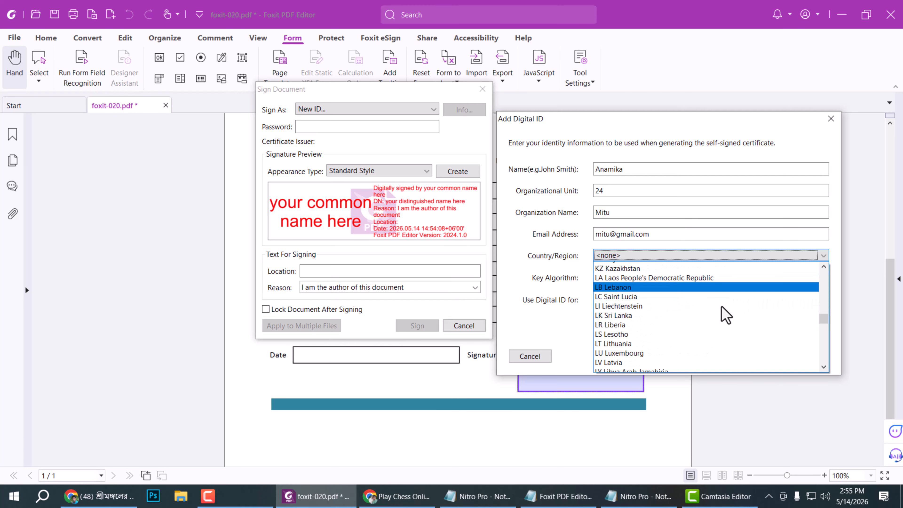
{"action": "scroll", "coordinate": [721, 306], "scroll_direction": "down", "scroll_amount": 12}
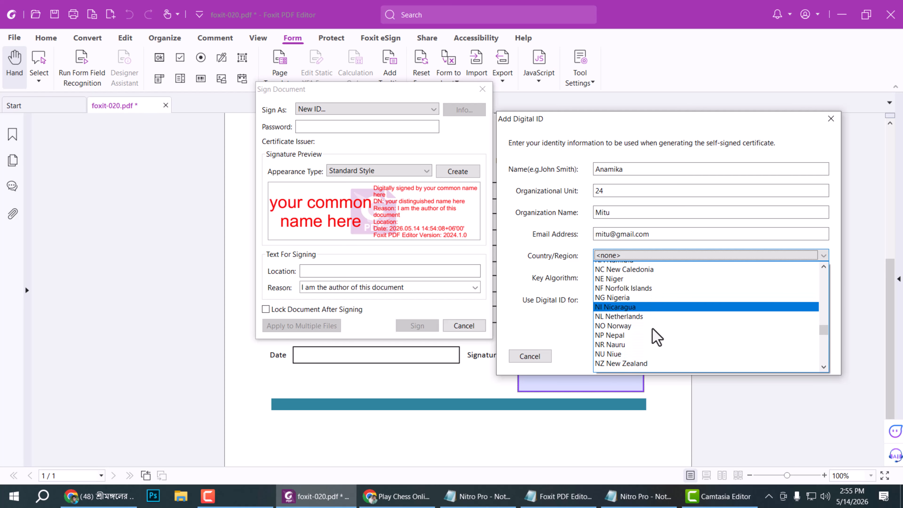
{"action": "scroll", "coordinate": [652, 328], "scroll_direction": "down", "scroll_amount": 18}
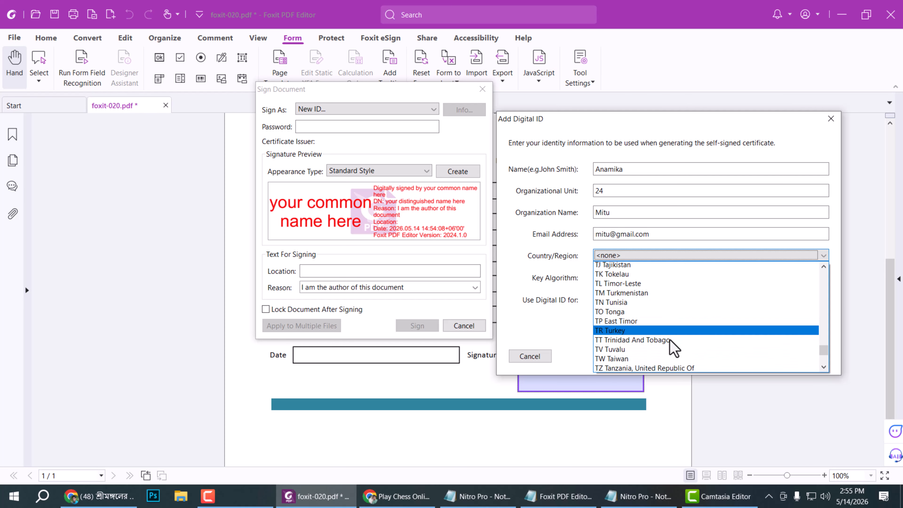
{"action": "scroll", "coordinate": [670, 340], "scroll_direction": "down", "scroll_amount": 7}
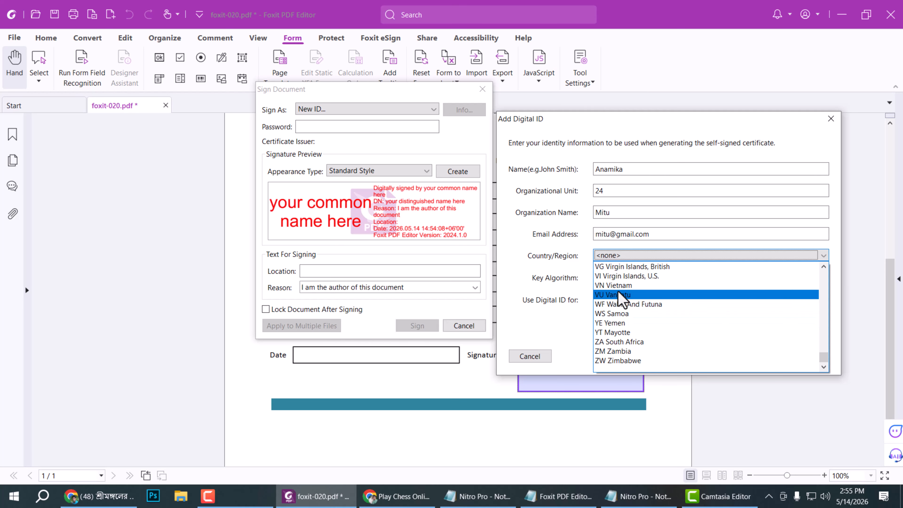
{"action": "scroll", "coordinate": [619, 299], "scroll_direction": "up", "scroll_amount": 2}
{"action": "left_click", "coordinate": [553, 338]}
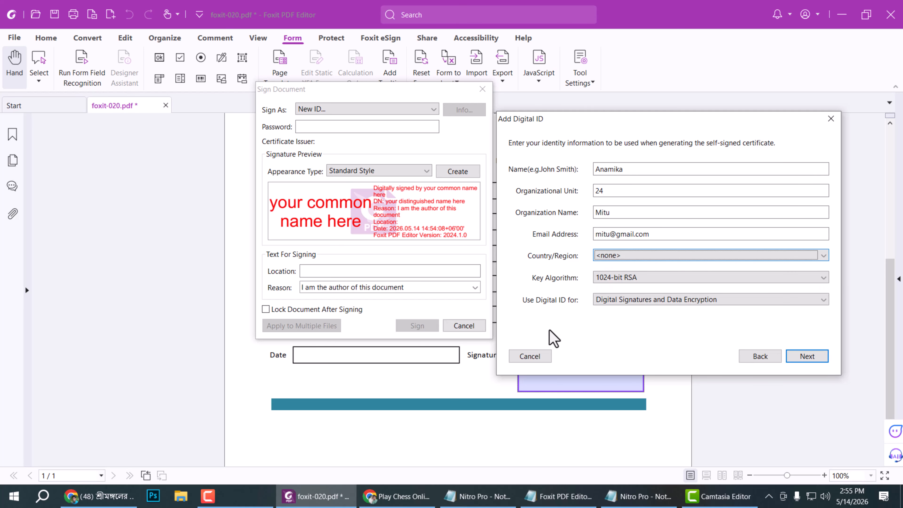
Step: Accept the identity details, enter and confirm the password for the new digital ID file, and finish creating the ID
{"action": "left_click", "coordinate": [816, 361]}
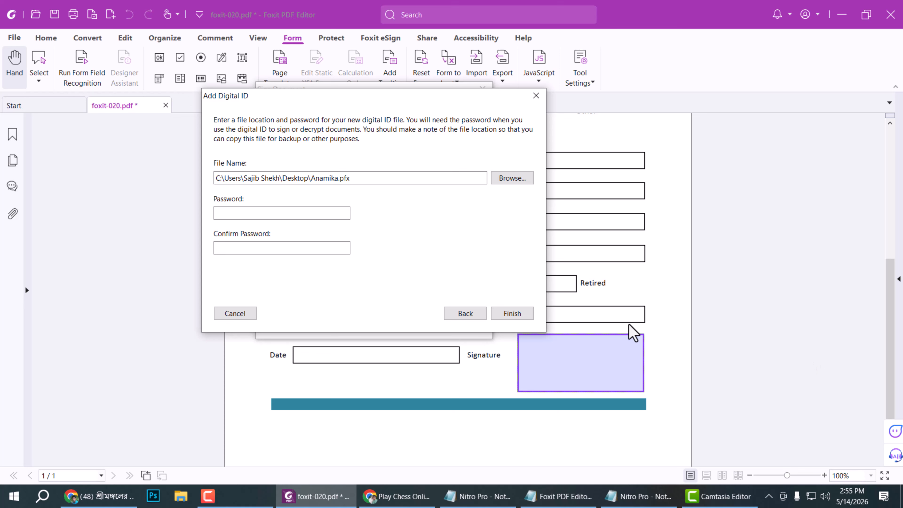
{"action": "left_click", "coordinate": [279, 213]}
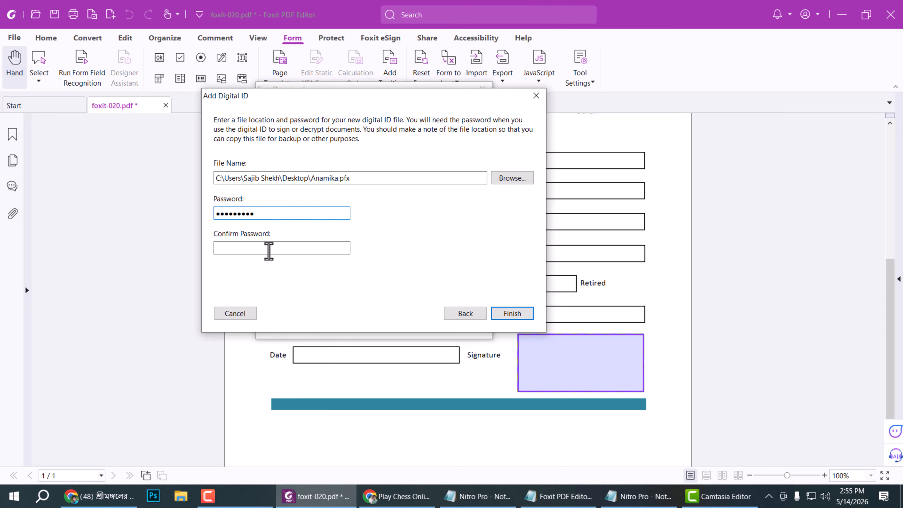
{"action": "left_click_drag", "start_coordinate": [260, 215], "coordinate": [211, 217]}
{"action": "key", "text": "ctrl+c"}
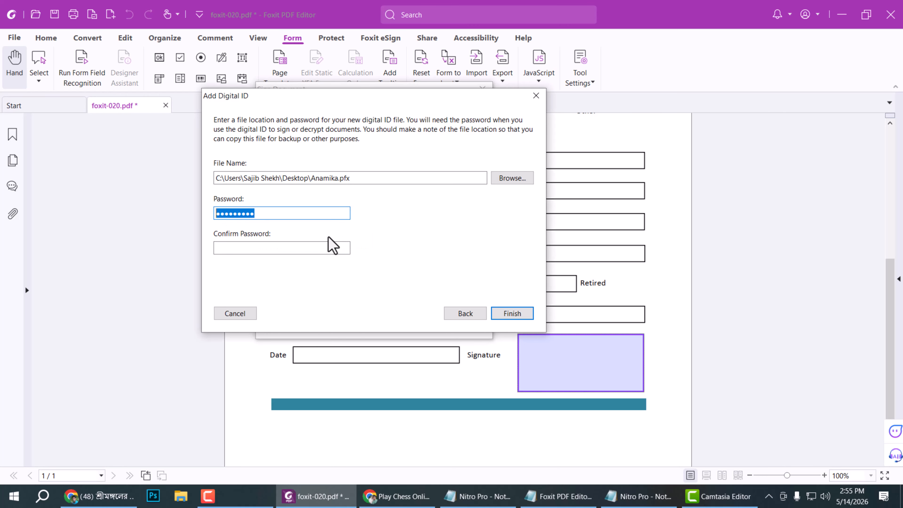
{"action": "left_click", "coordinate": [301, 248]}
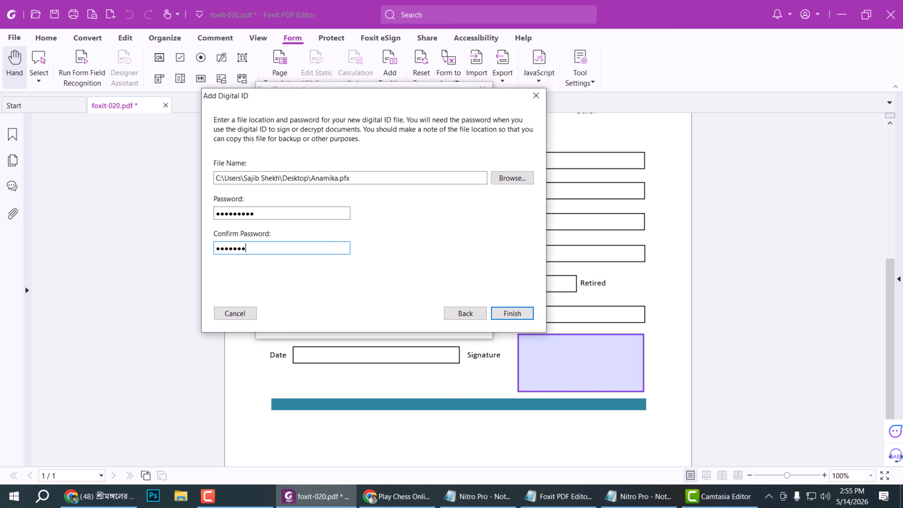
{"action": "left_click", "coordinate": [512, 313]}
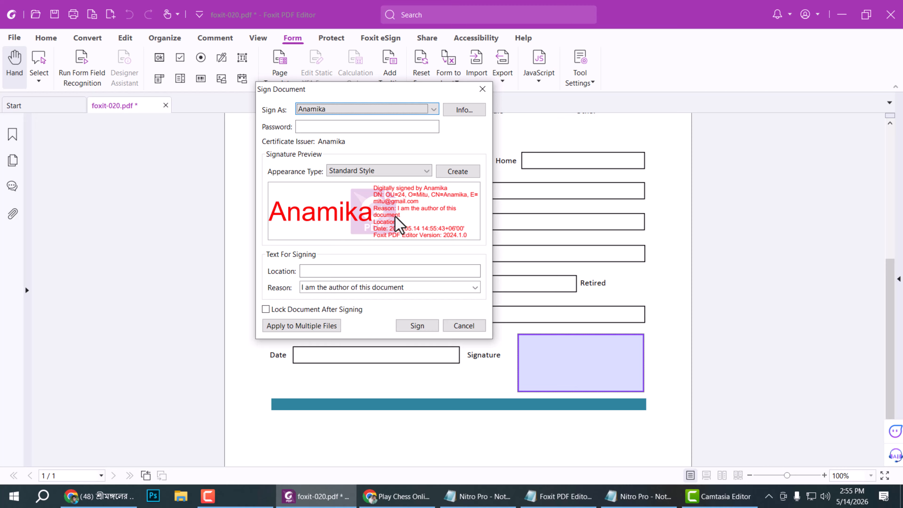
Step: Start creating a new name-based signature appearance style and exclude the Foxit version from its text
{"action": "left_click", "coordinate": [426, 171]}
{"action": "left_click", "coordinate": [430, 171]}
{"action": "left_click", "coordinate": [471, 173]}
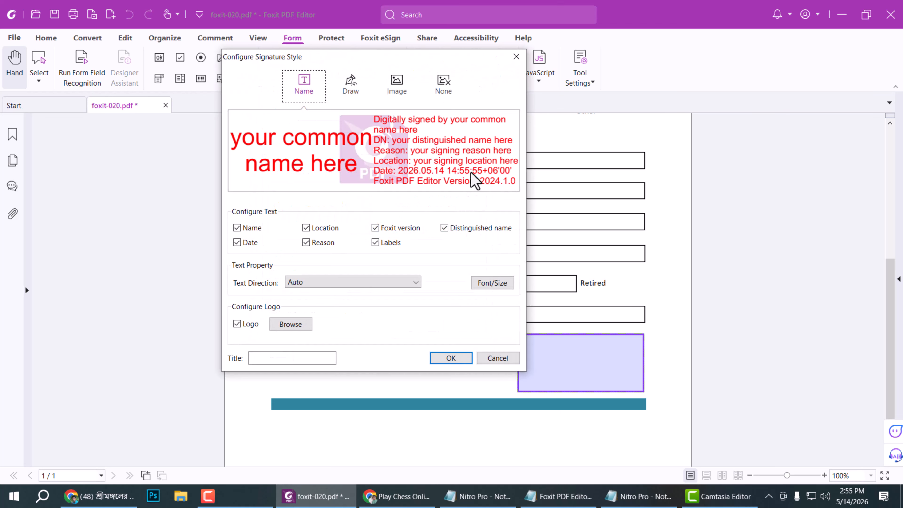
{"action": "mouse_move", "coordinate": [377, 63]}
{"action": "left_mouse_down"}
{"action": "mouse_move", "coordinate": [685, 120]}
{"action": "mouse_move", "coordinate": [628, 87]}
{"action": "left_mouse_up"}
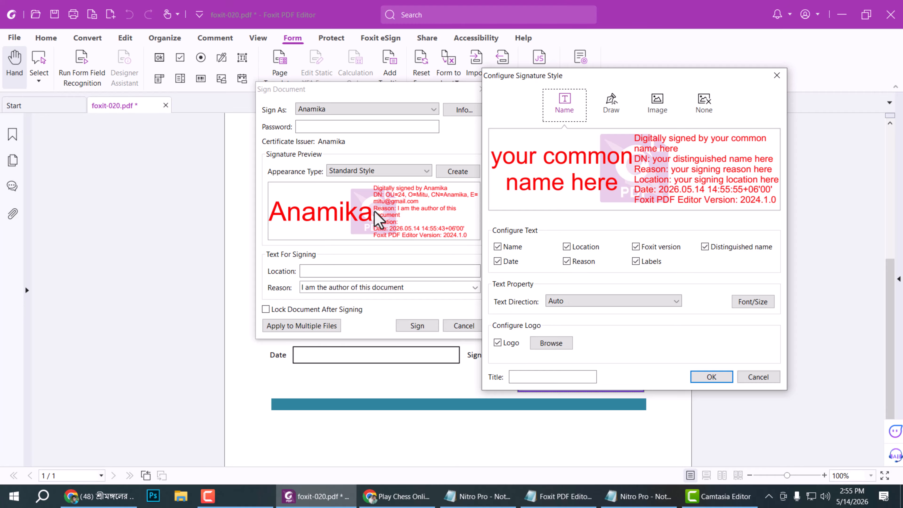
{"action": "left_click", "coordinate": [636, 248]}
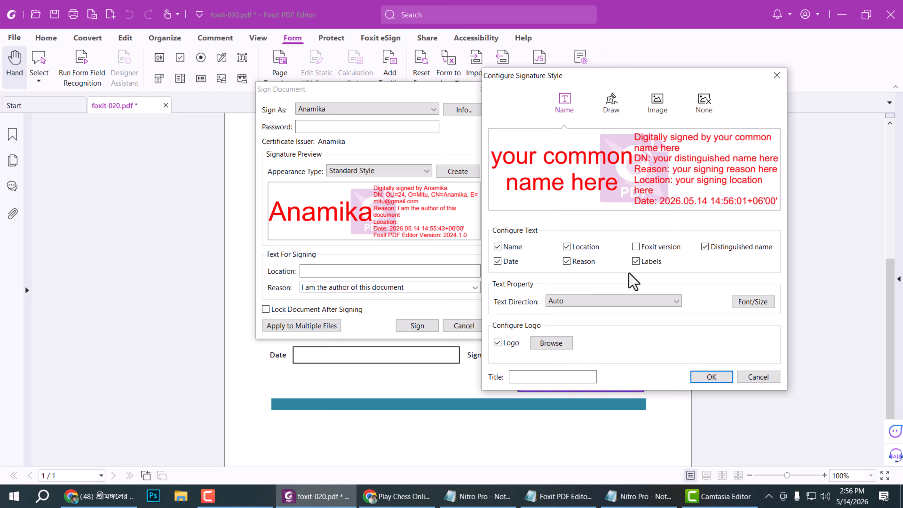
Step: Try the signature text without the labels, distinguished name and date, restoring each of them
{"action": "left_click", "coordinate": [636, 261]}
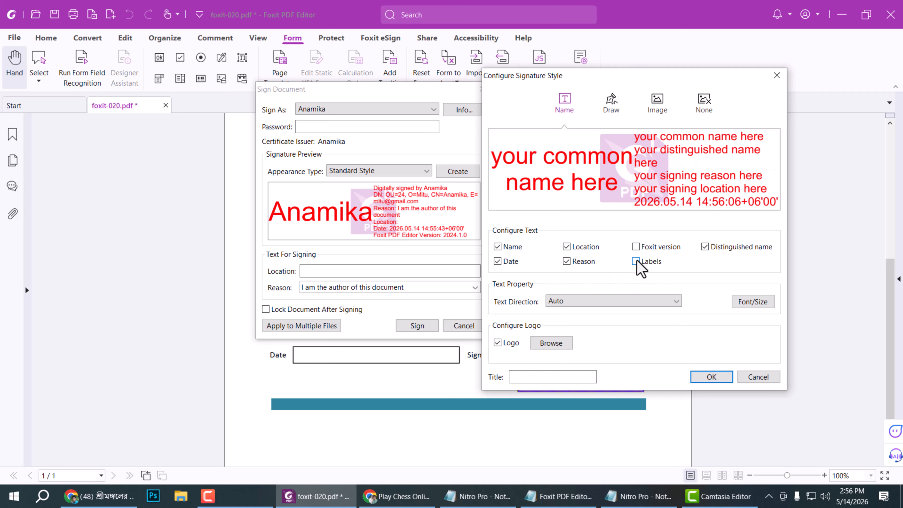
{"action": "left_click", "coordinate": [707, 248]}
{"action": "left_click", "coordinate": [708, 247]}
{"action": "left_click", "coordinate": [499, 263]}
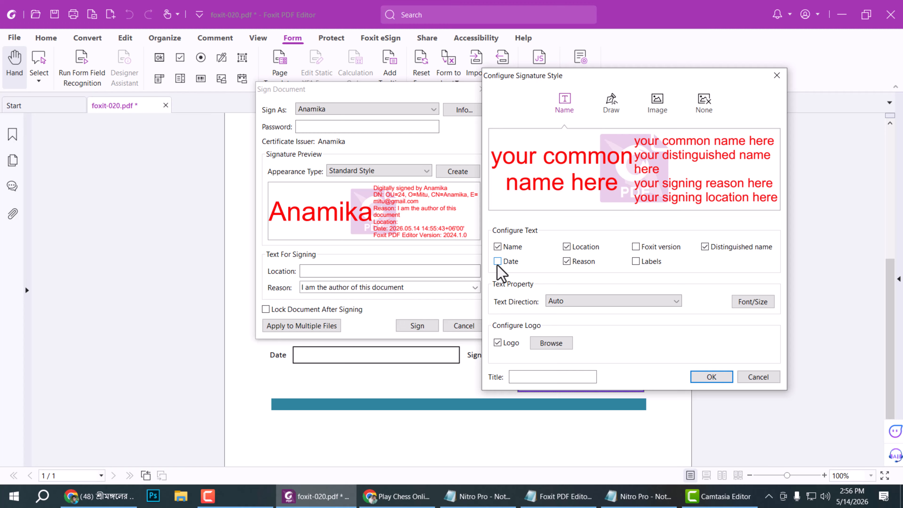
{"action": "left_click", "coordinate": [498, 262]}
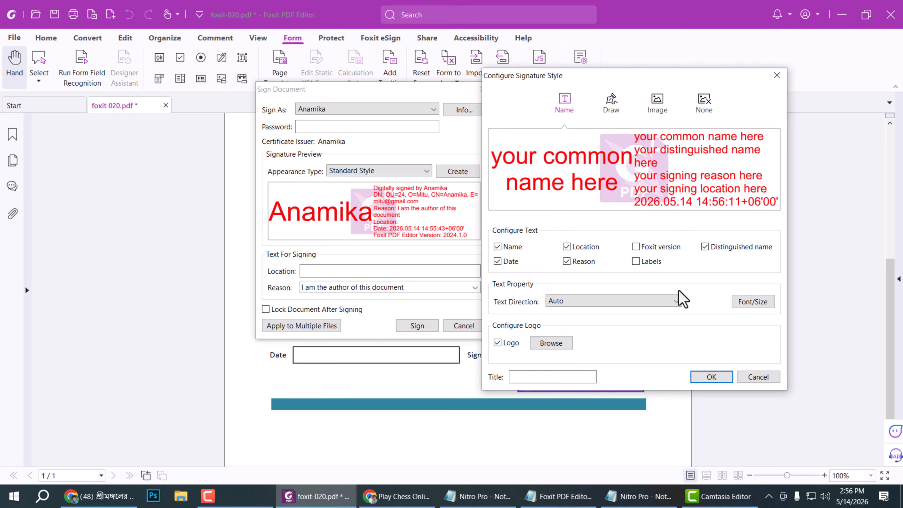
{"action": "left_click", "coordinate": [636, 262]}
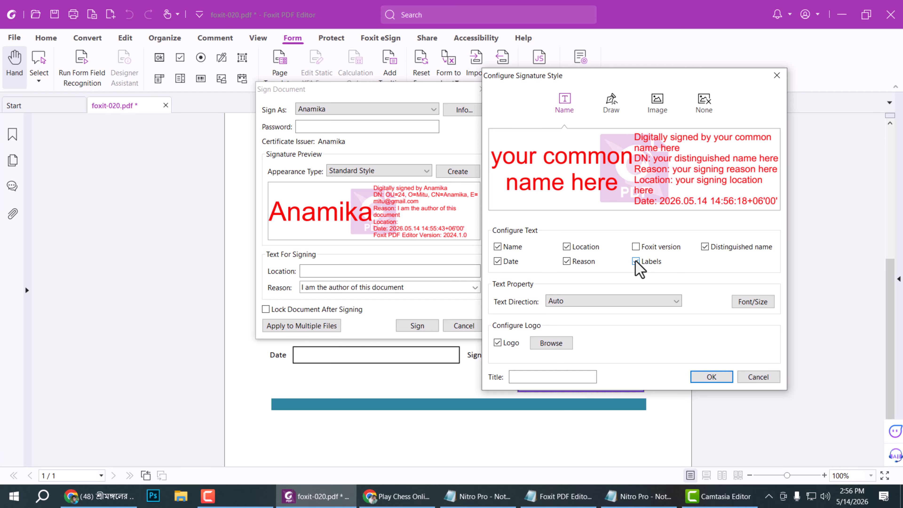
Step: Accept the new signature style and sign the document, entering the digital ID's password
{"action": "left_click", "coordinate": [711, 377]}
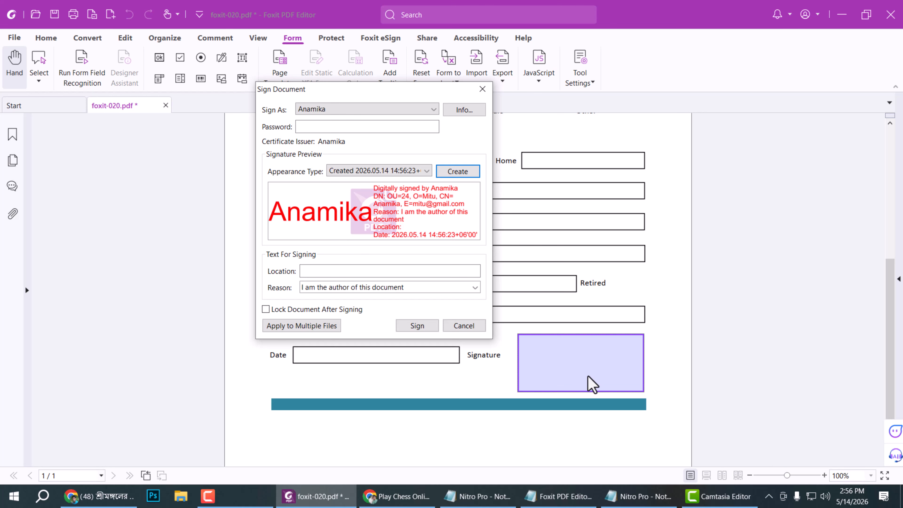
{"action": "left_click", "coordinate": [426, 329]}
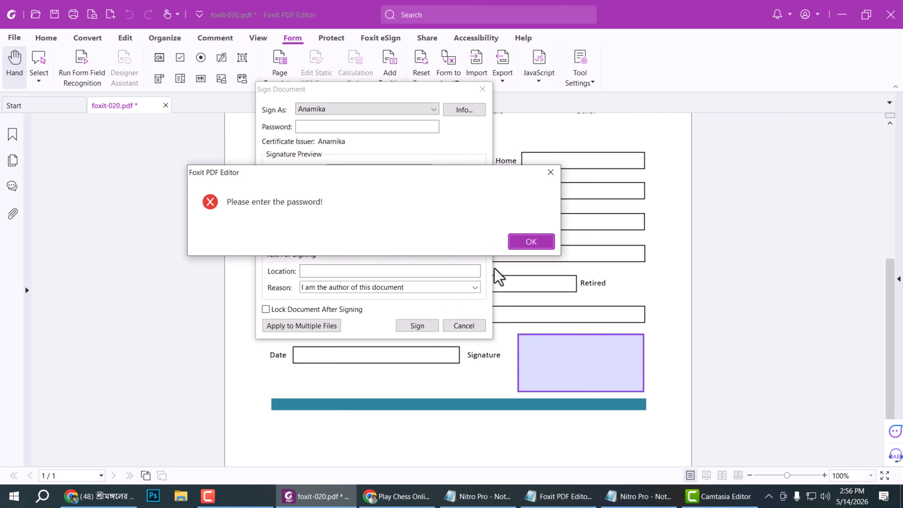
{"action": "left_click", "coordinate": [531, 242]}
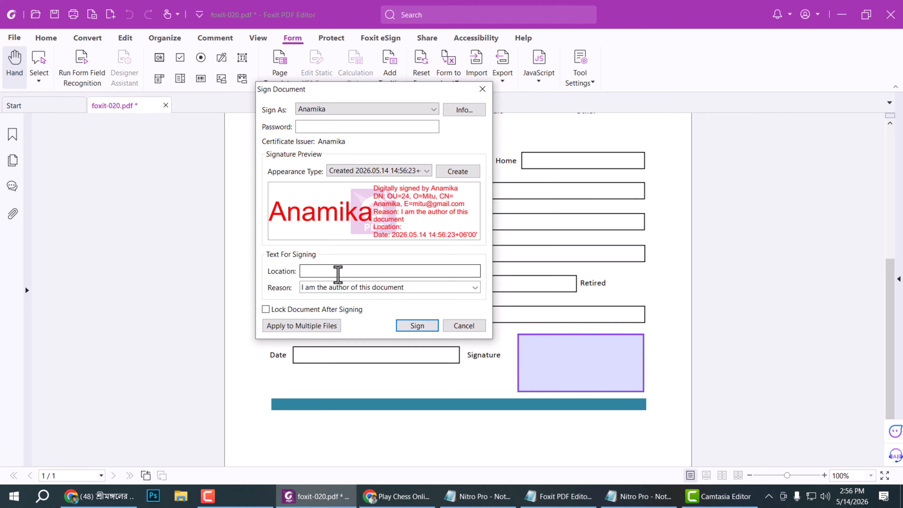
{"action": "left_click", "coordinate": [341, 128]}
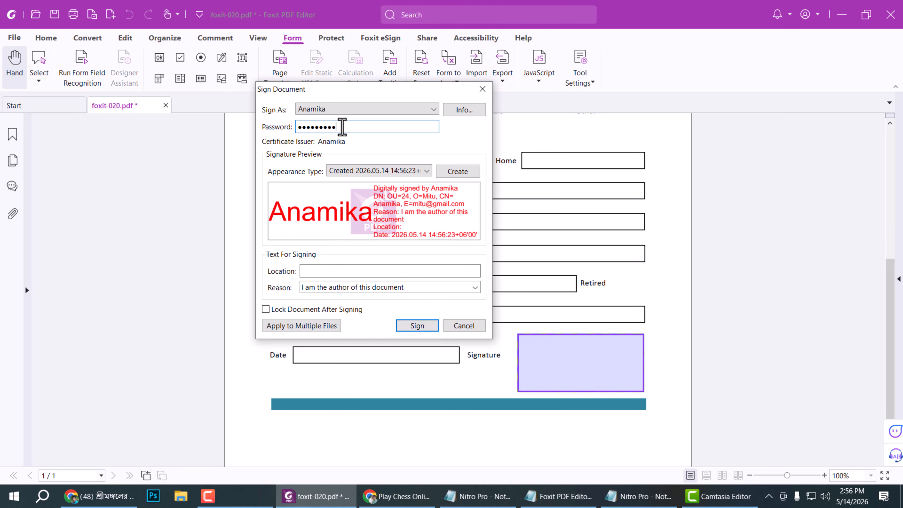
{"action": "left_click", "coordinate": [420, 328]}
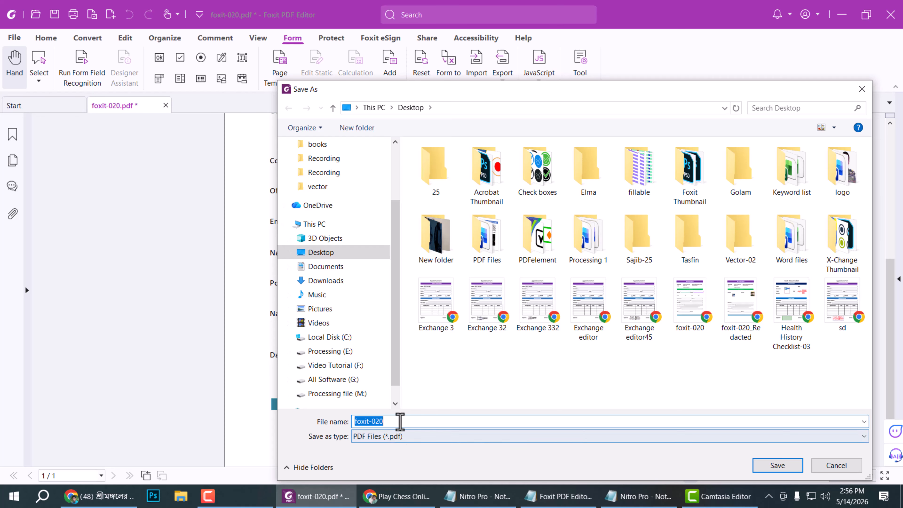
Step: Save the signed PDF on the Desktop as foxit-02025 and dismiss the trusted certificates update
{"action": "left_click", "coordinate": [400, 421]}
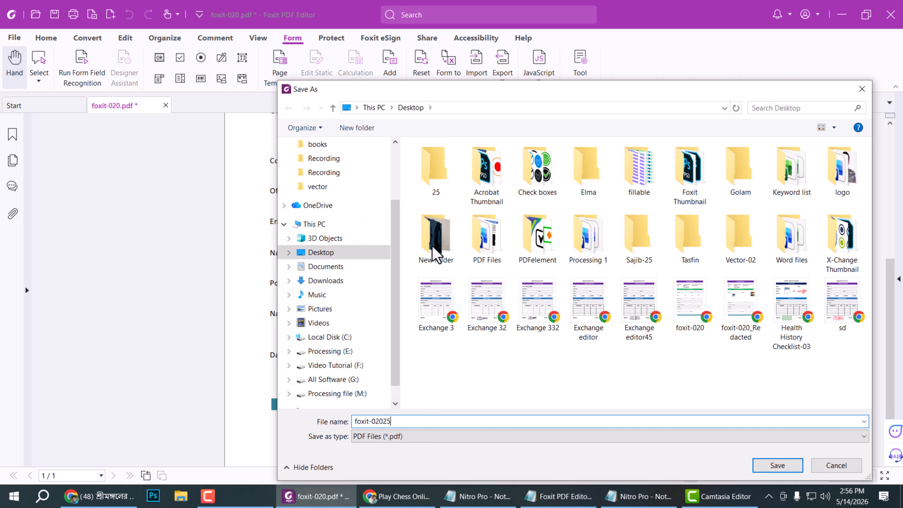
{"action": "left_click", "coordinate": [790, 468]}
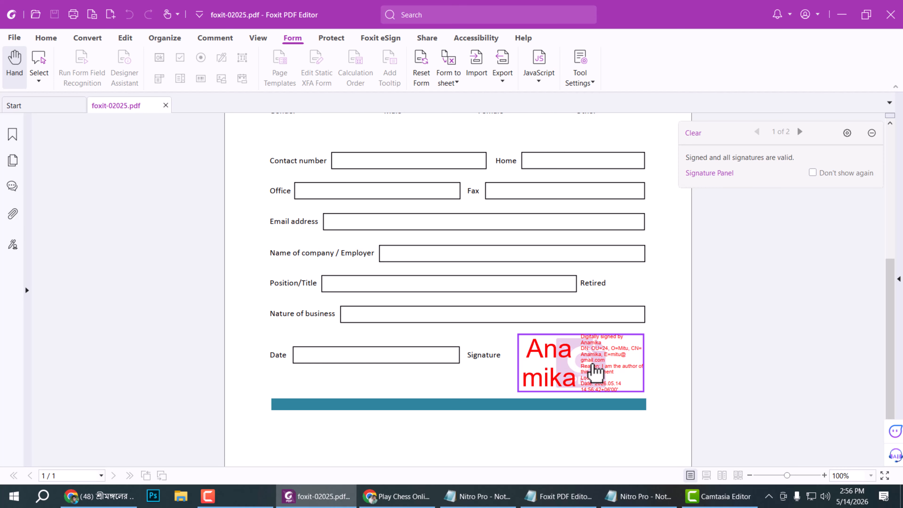
{"action": "scroll", "coordinate": [596, 367], "scroll_direction": "down", "scroll_amount": 3}
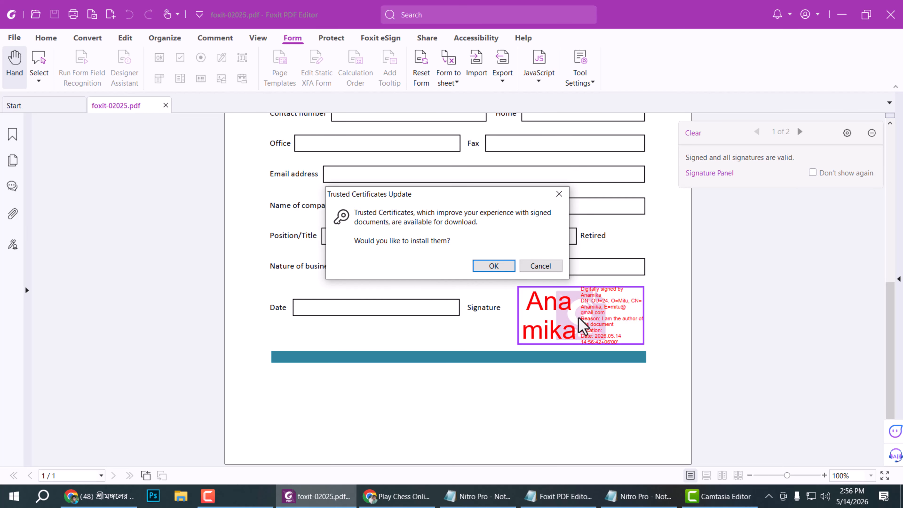
{"action": "left_click", "coordinate": [560, 194]}
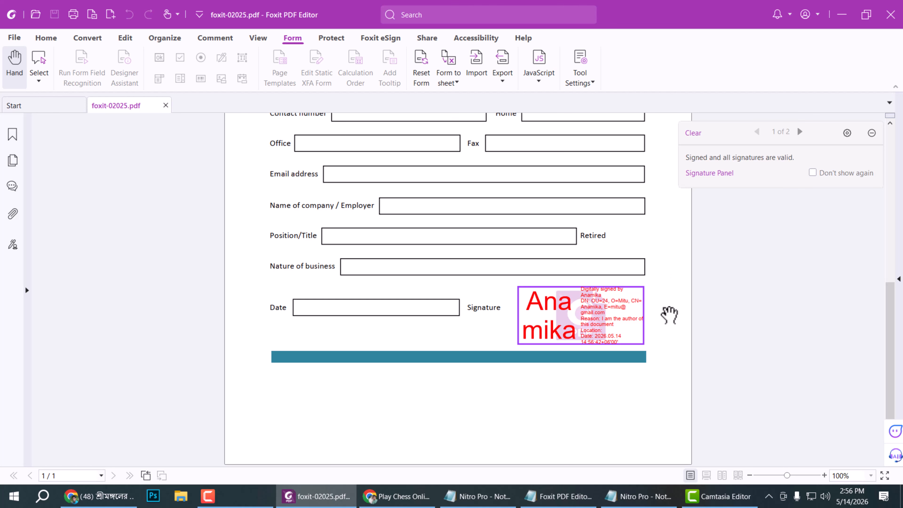